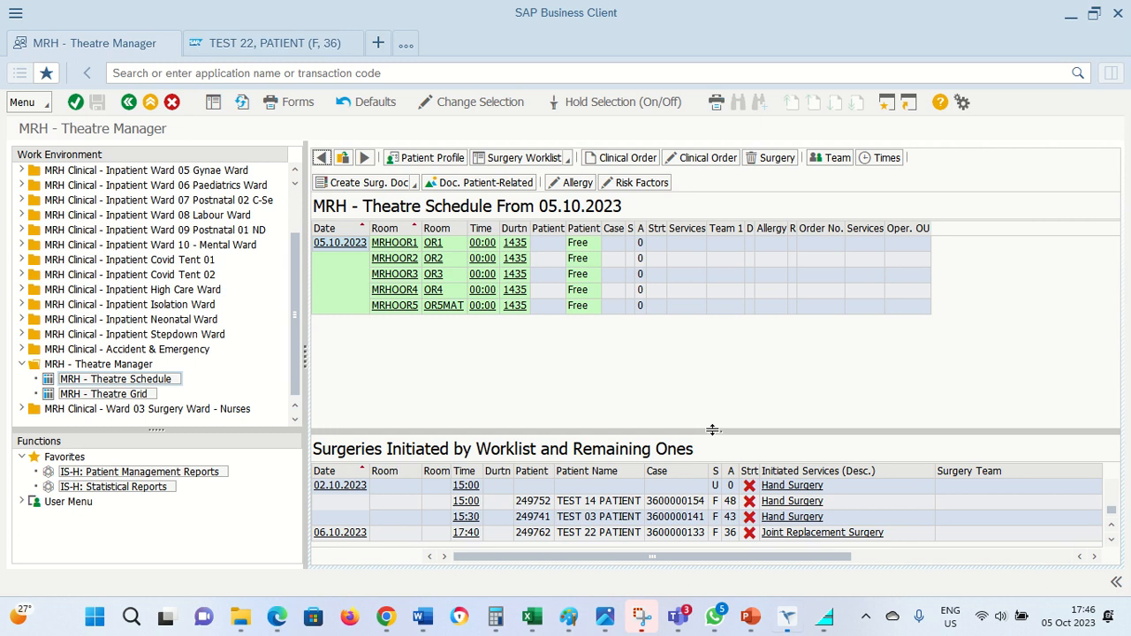
Schedule the General Surgery case dated 27.09.2023 15:00 from the remaining surgeries into OR2's free slot on 05.10.2023.
drag(712, 430, 712, 378)
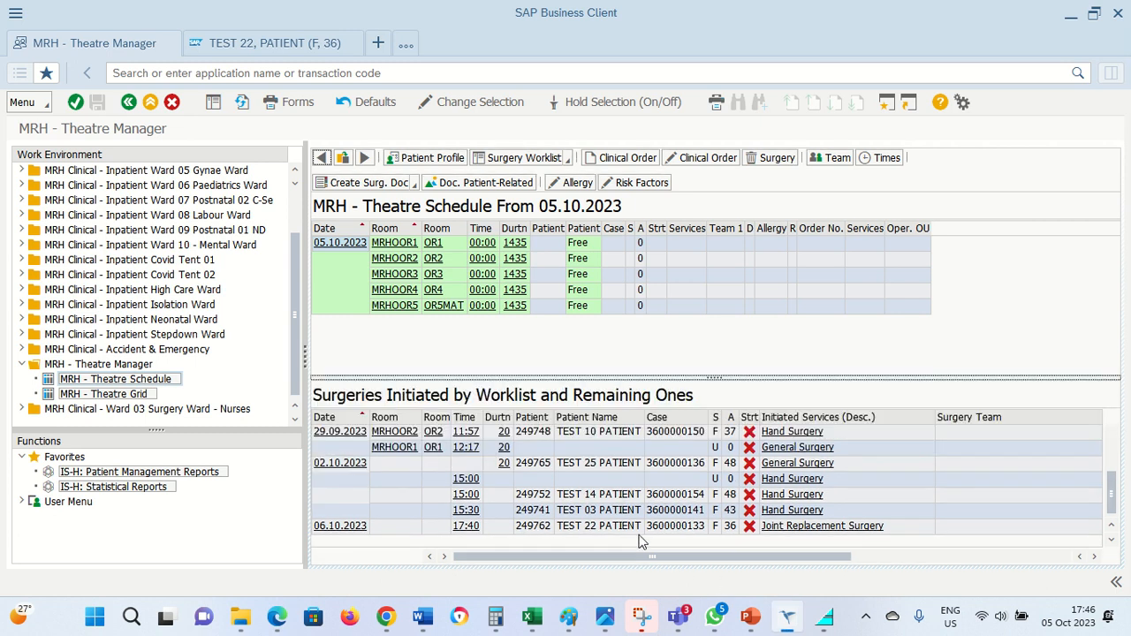
drag(680, 557, 646, 565)
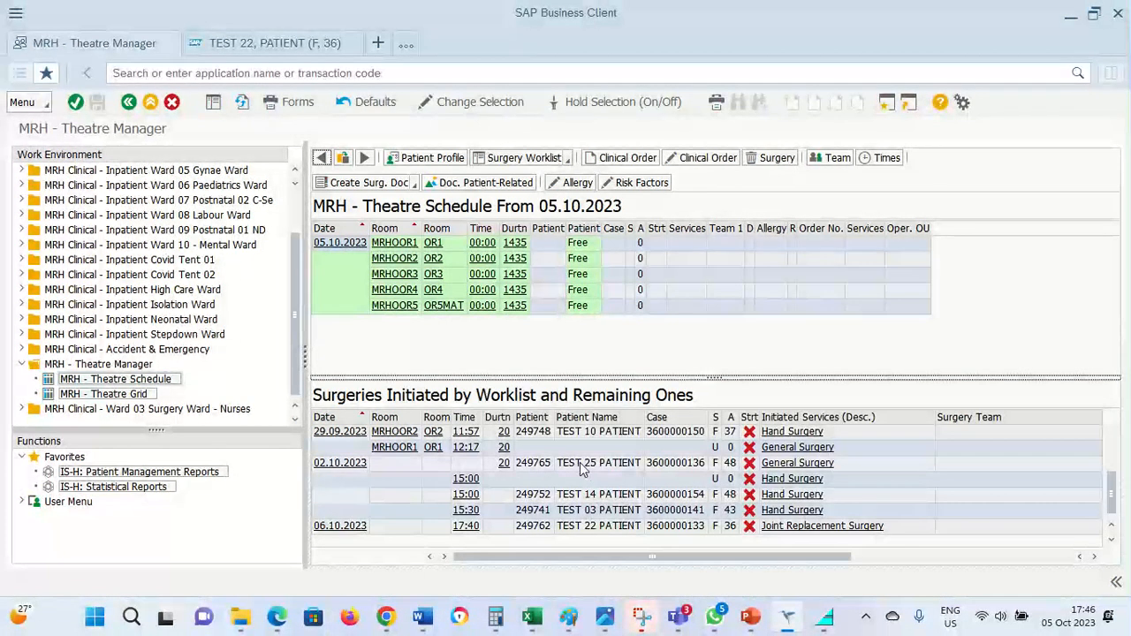
click(581, 469)
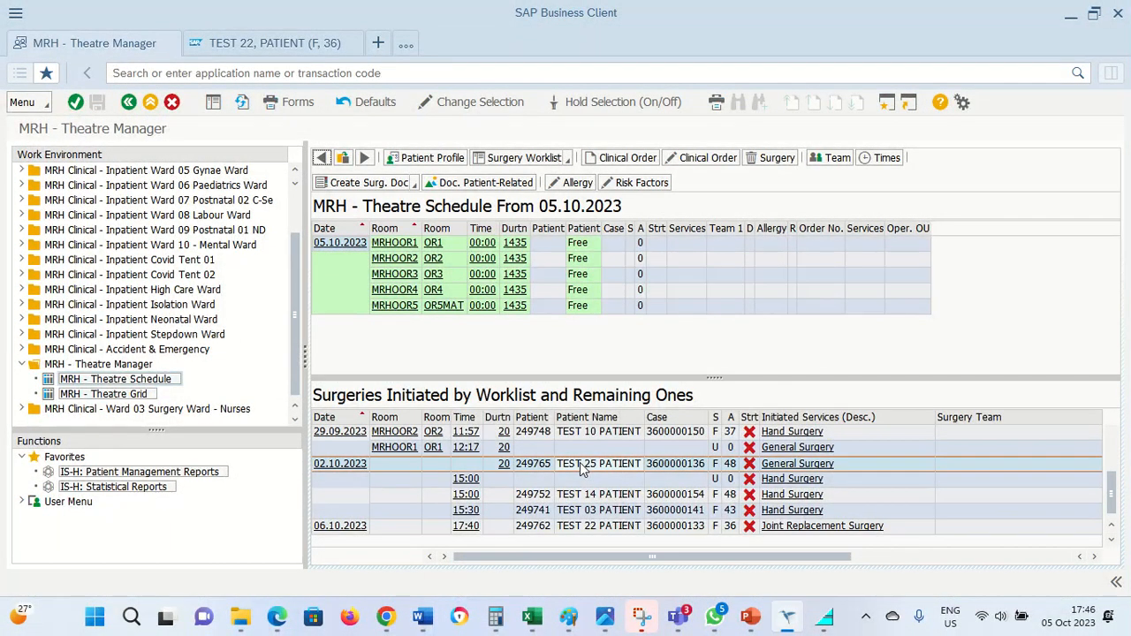
drag(581, 464, 488, 353)
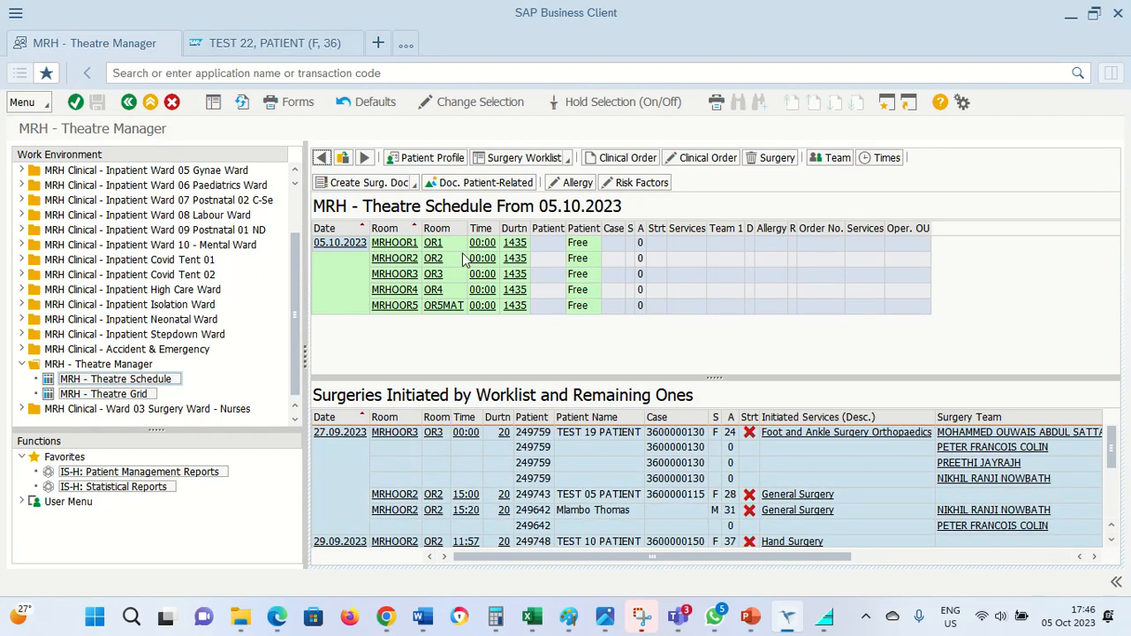
mouse_move(493, 279)
mouse_down()
mouse_move(483, 441)
mouse_move(493, 491)
mouse_move(574, 523)
mouse_move(645, 510)
mouse_up()
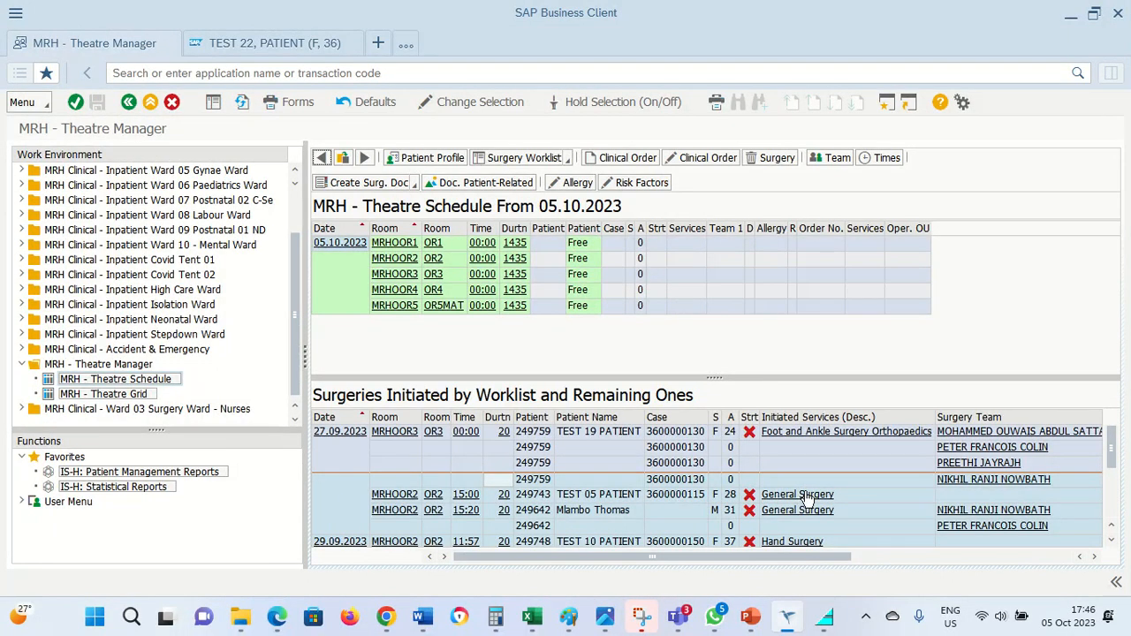
drag(805, 499, 487, 266)
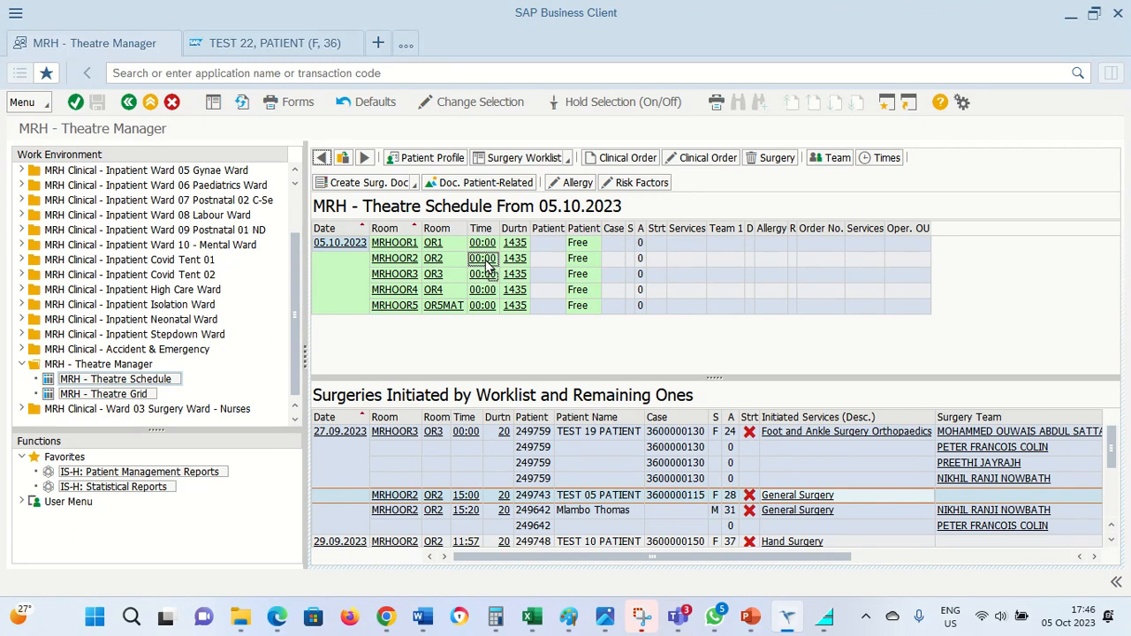
drag(487, 265, 487, 265)
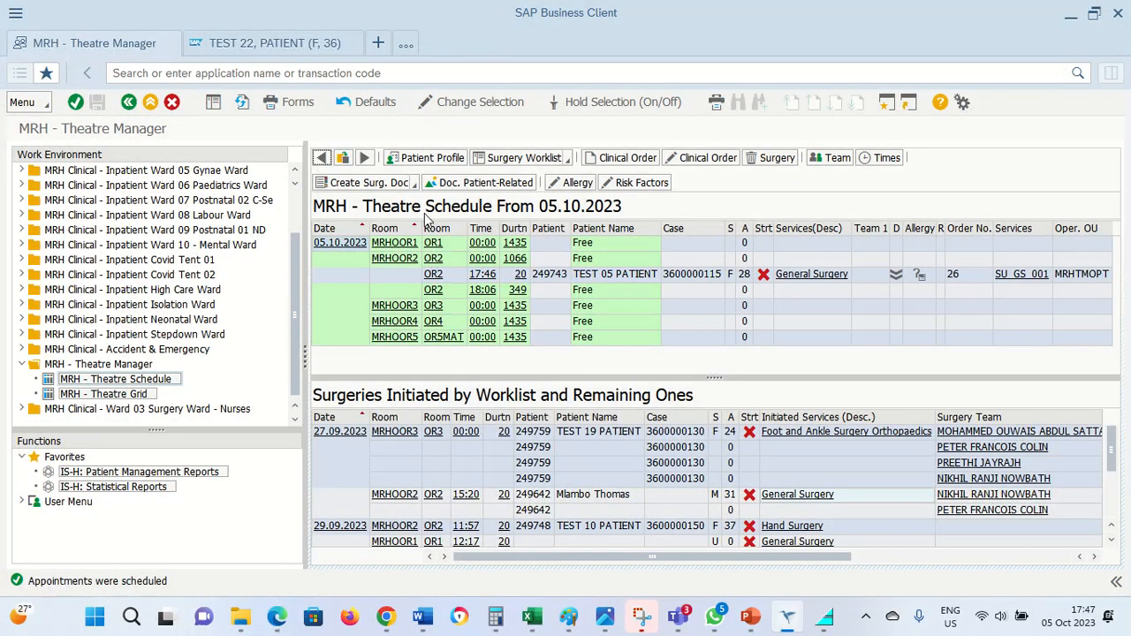
Open the team specification for the General Surgery scheduled in OR2 and remove the default Surgeon 1, Surgeon 2 and Scrub Nurse rows.
click(644, 276)
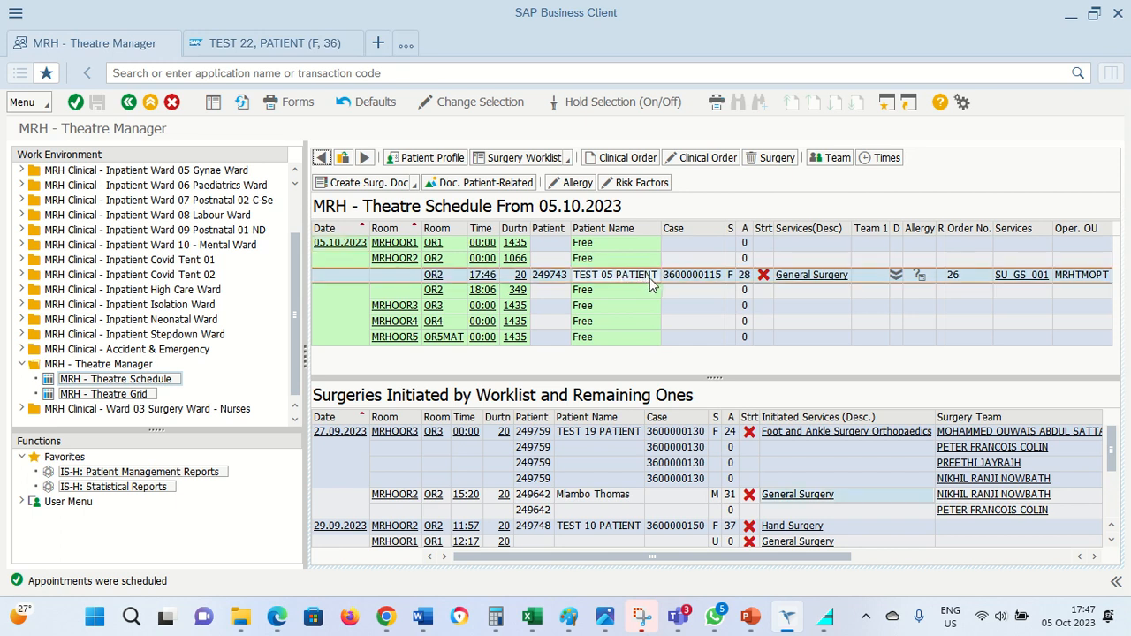
click(831, 163)
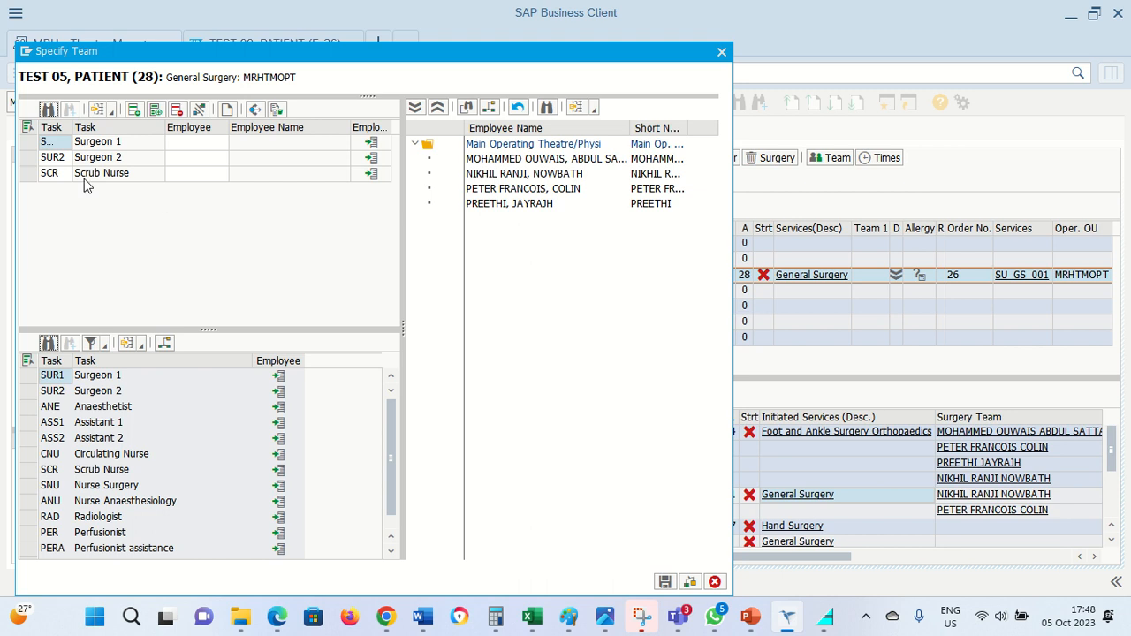
click(28, 144)
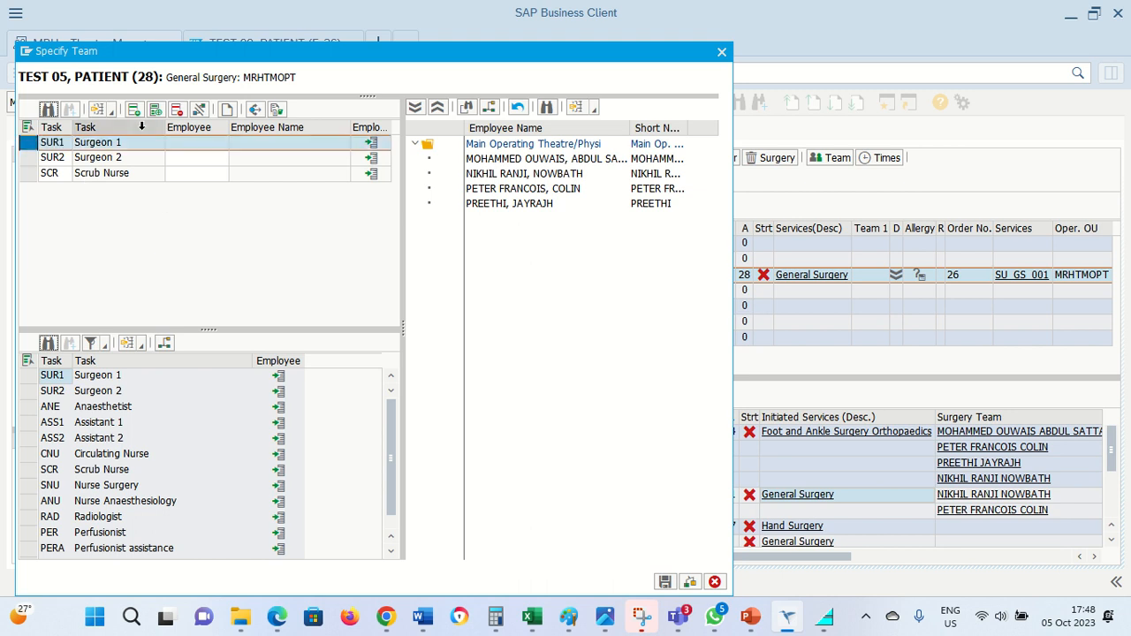
click(178, 111)
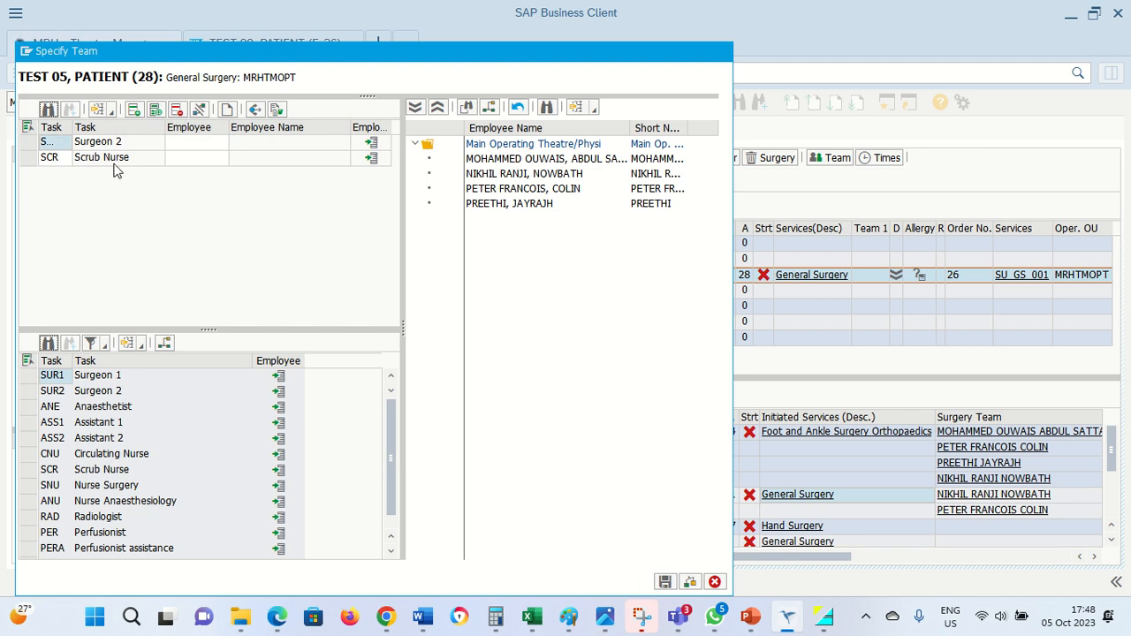
click(39, 147)
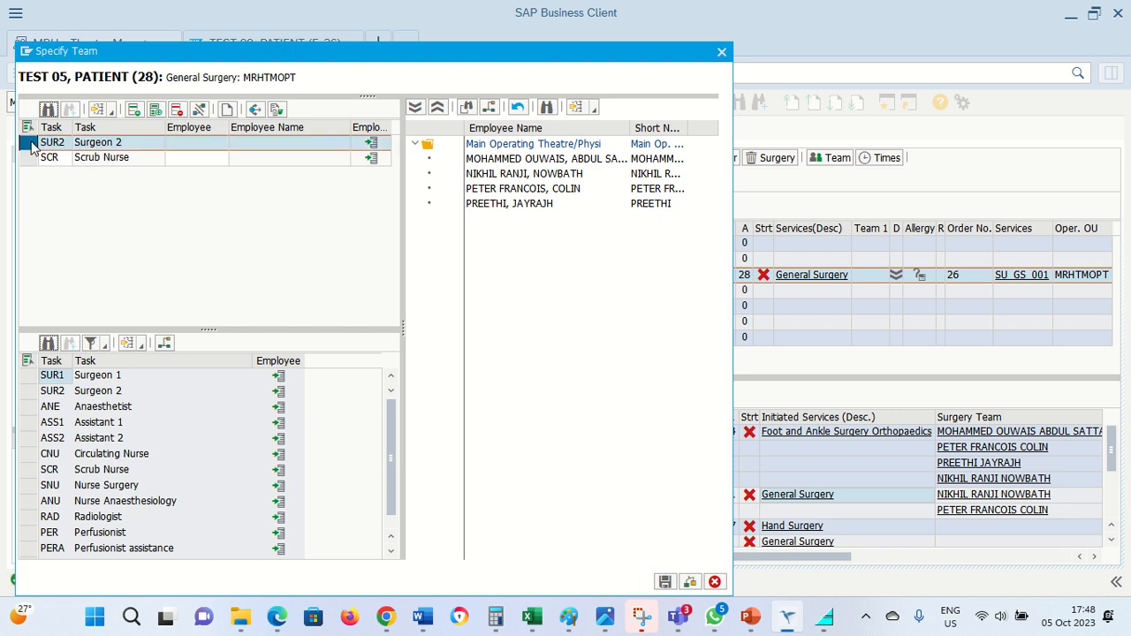
click(176, 108)
click(130, 144)
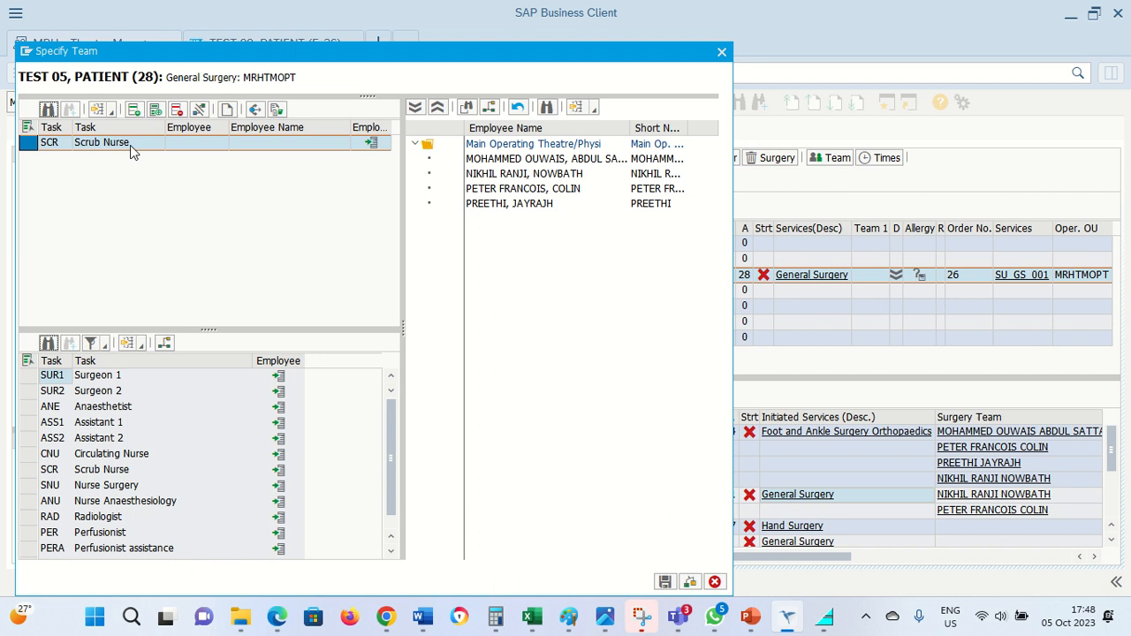
click(178, 111)
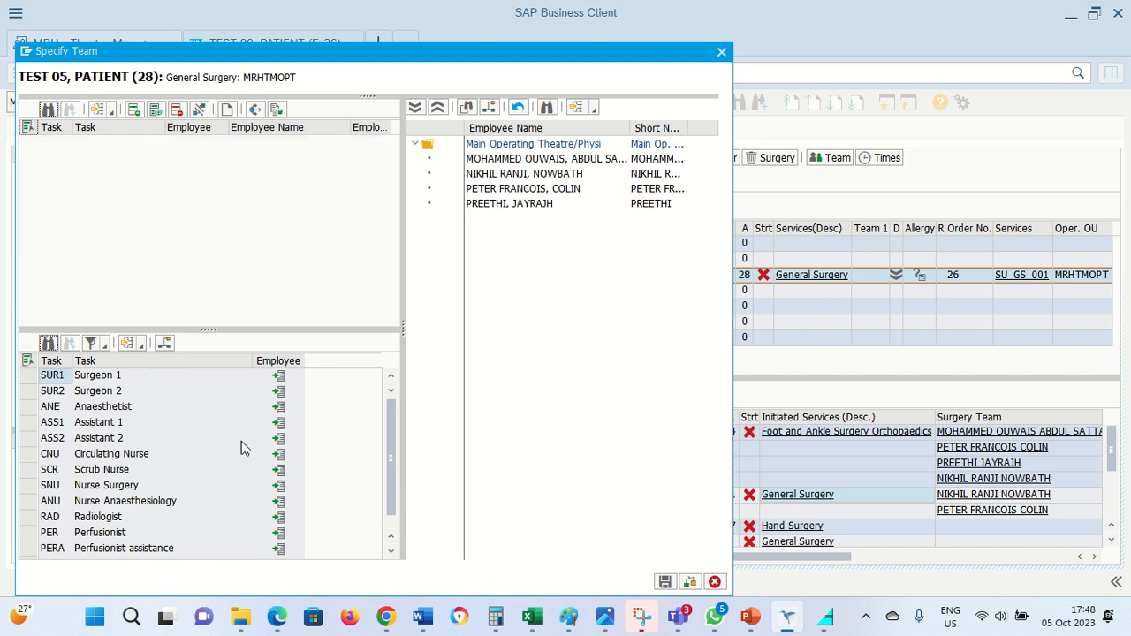
Add three new task rows to the empty team list: Surgeon 1, Anaesthetist and Scrub Nurse.
click(155, 115)
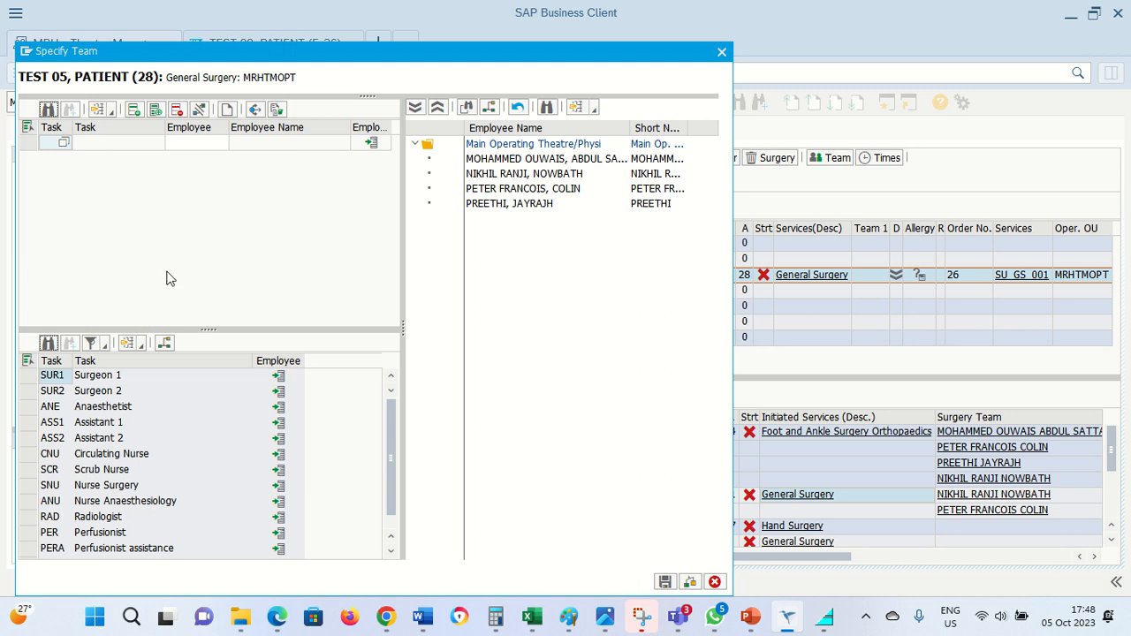
click(63, 143)
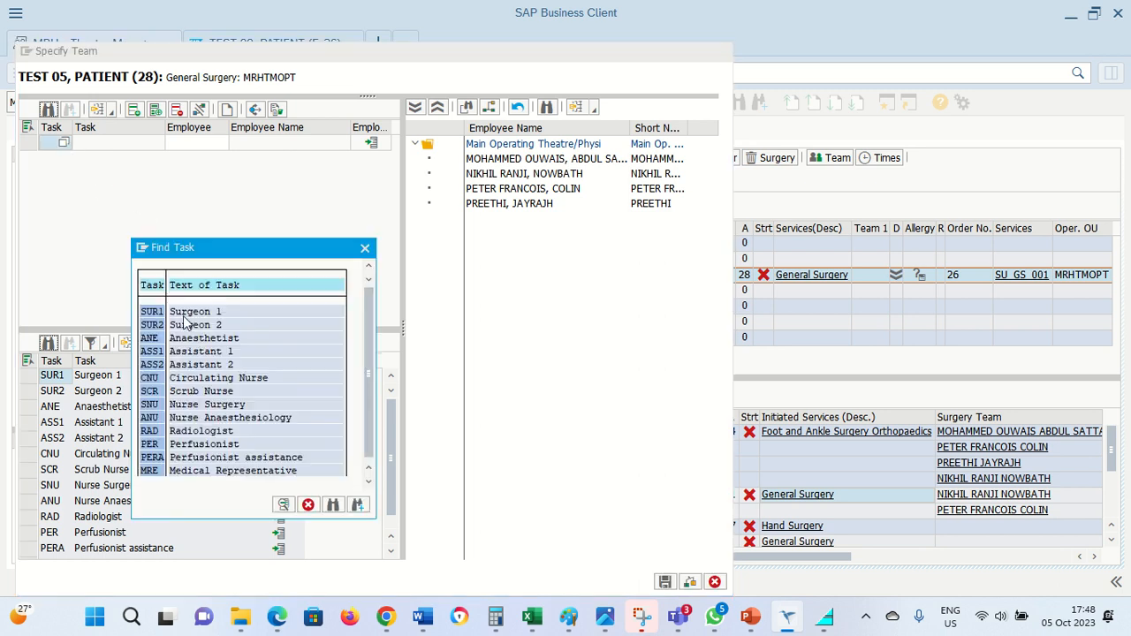
drag(245, 255, 252, 178)
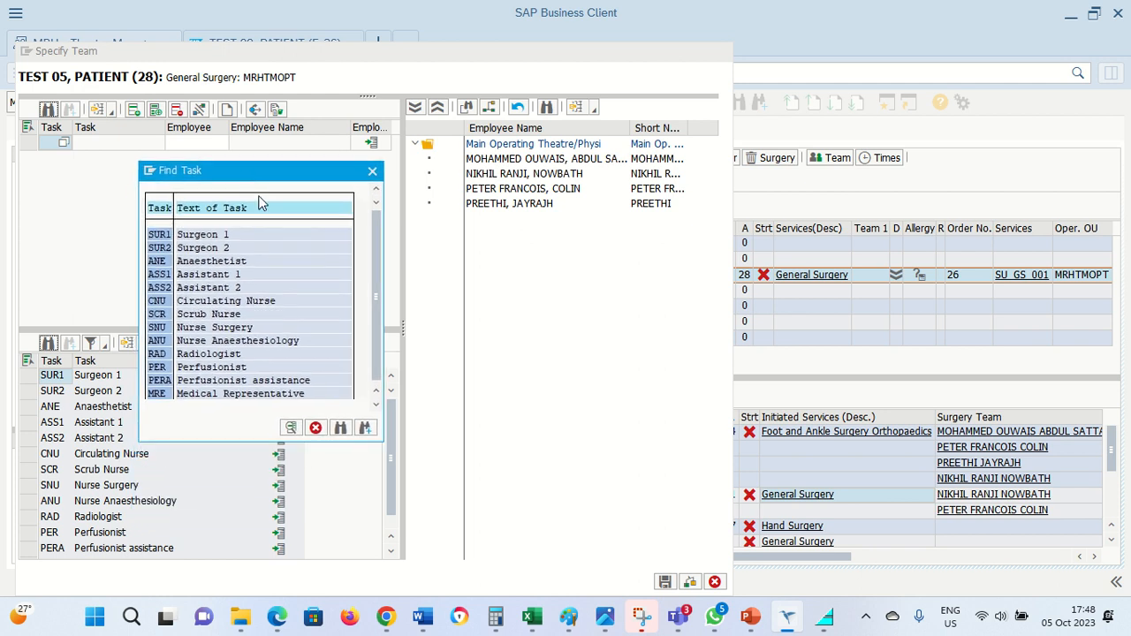
double_click(220, 236)
click(155, 109)
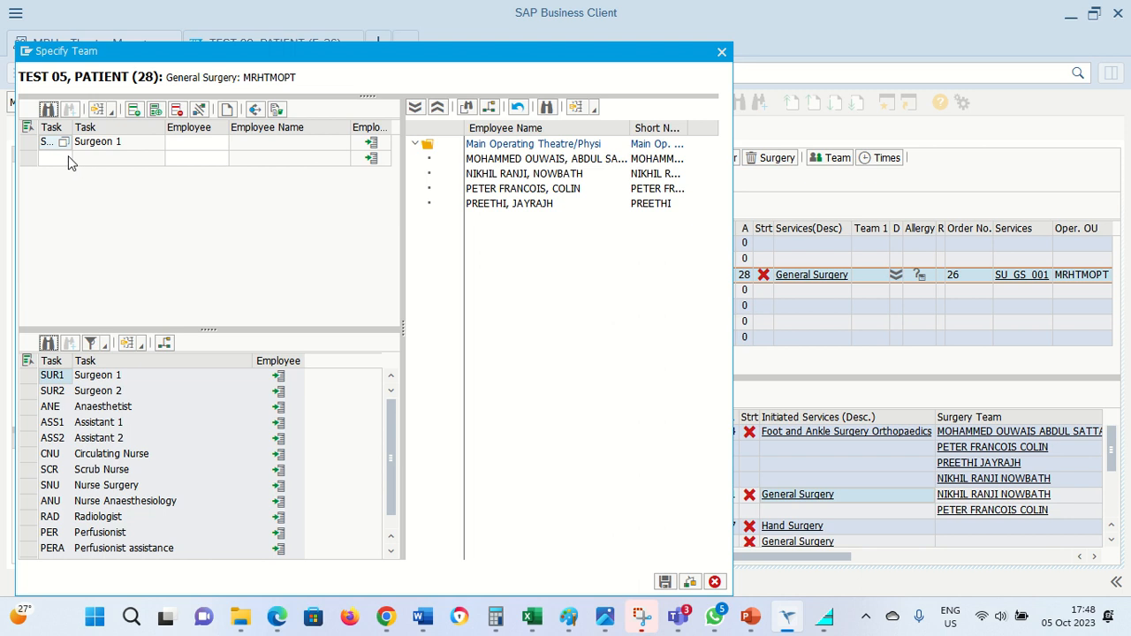
click(64, 158)
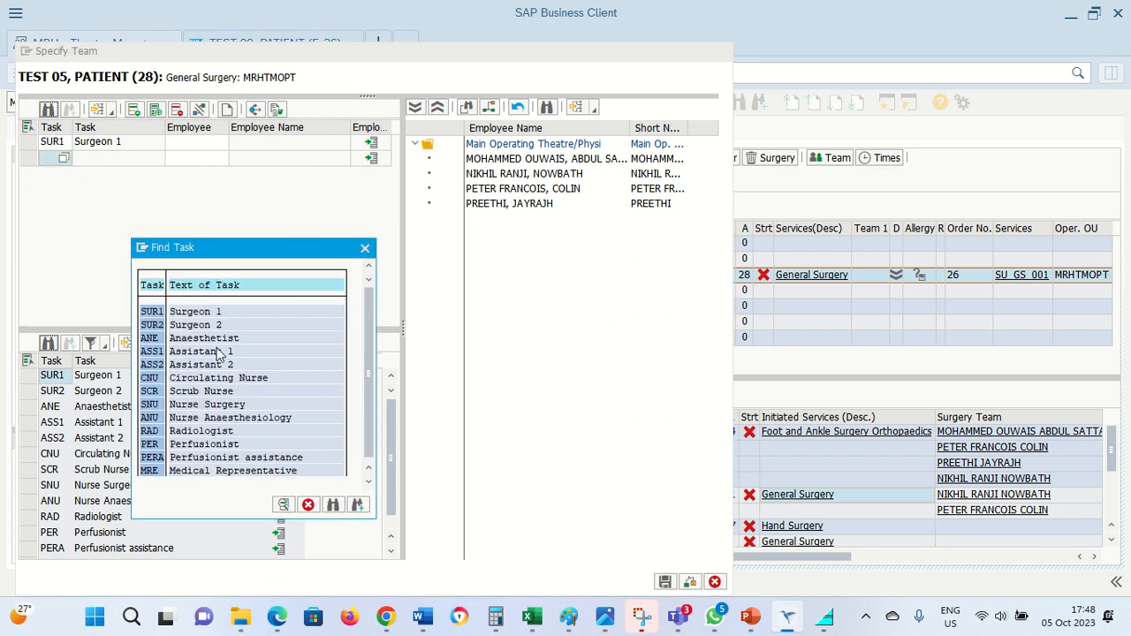
double_click(226, 340)
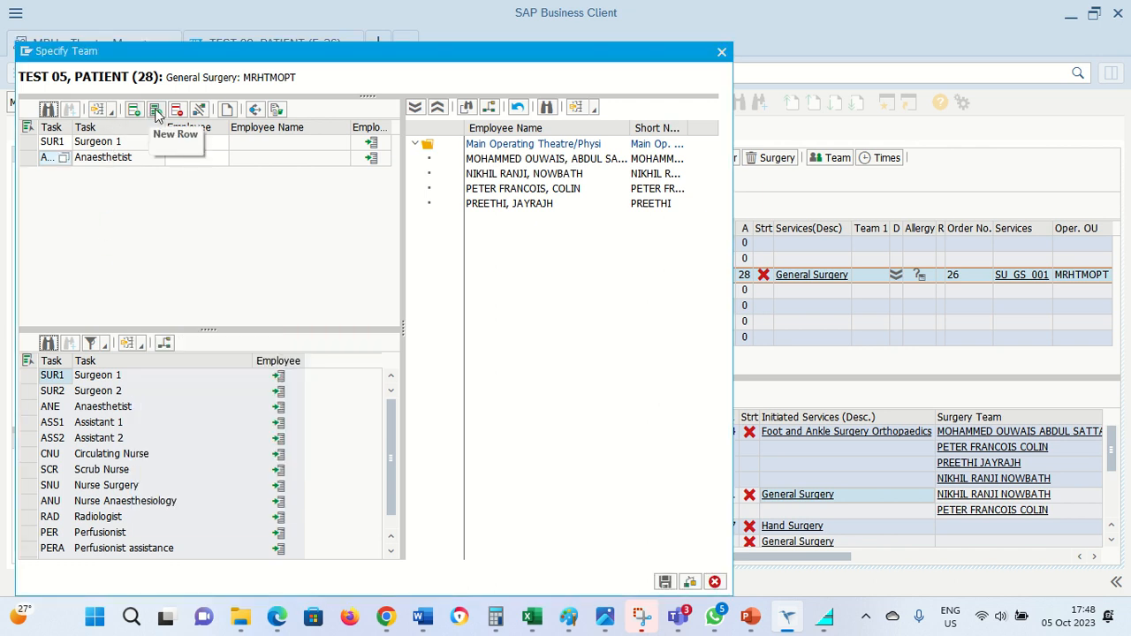
click(156, 109)
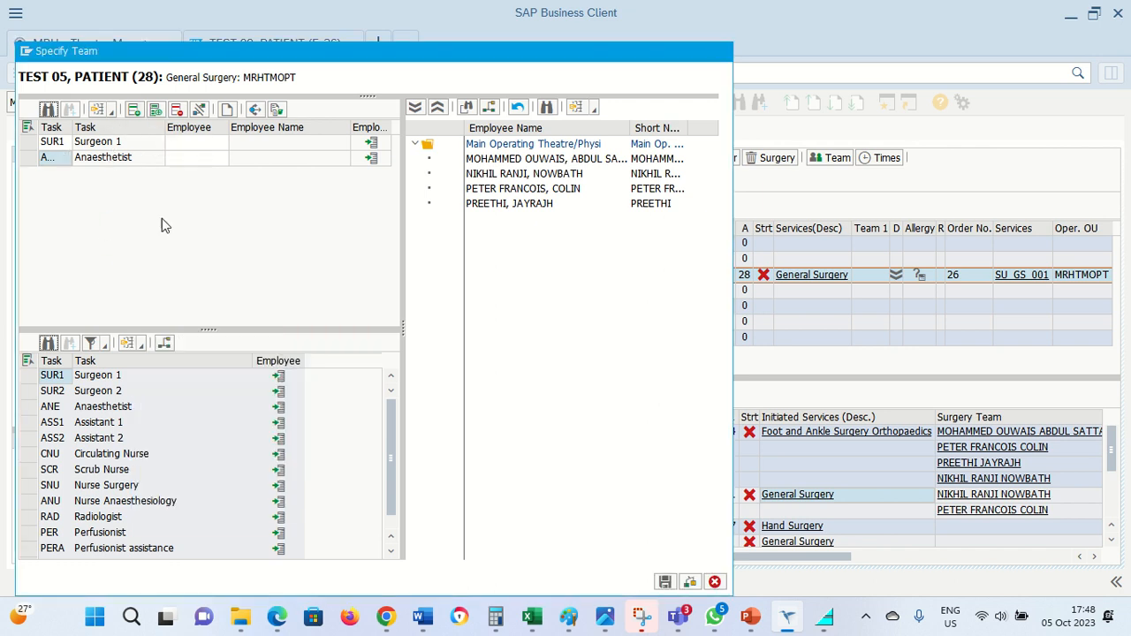
click(65, 174)
click(64, 174)
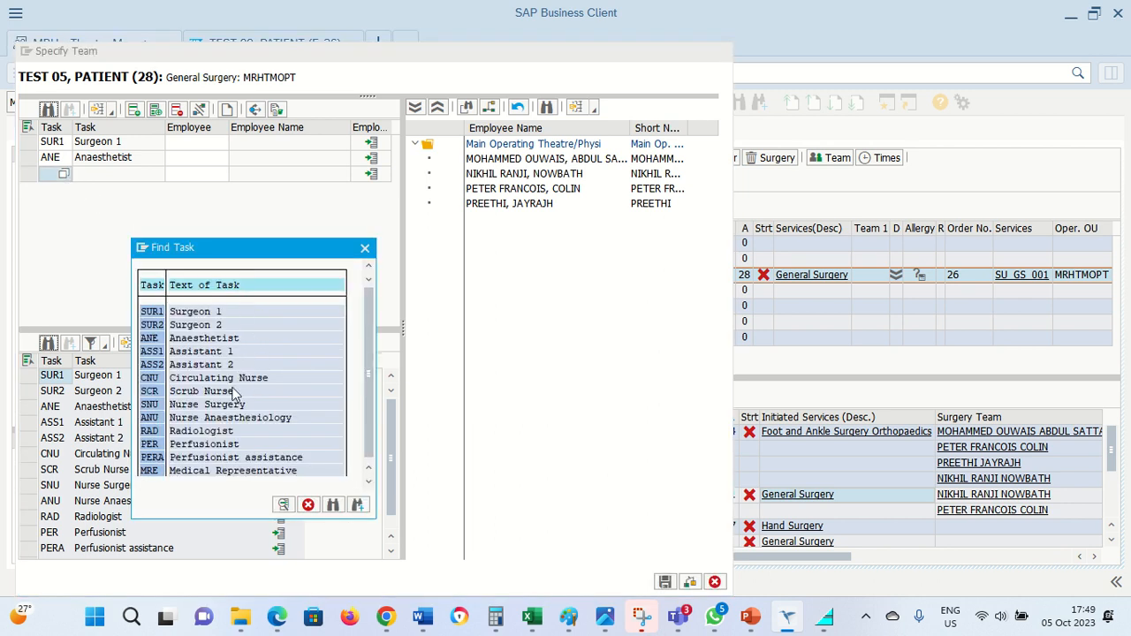
click(219, 392)
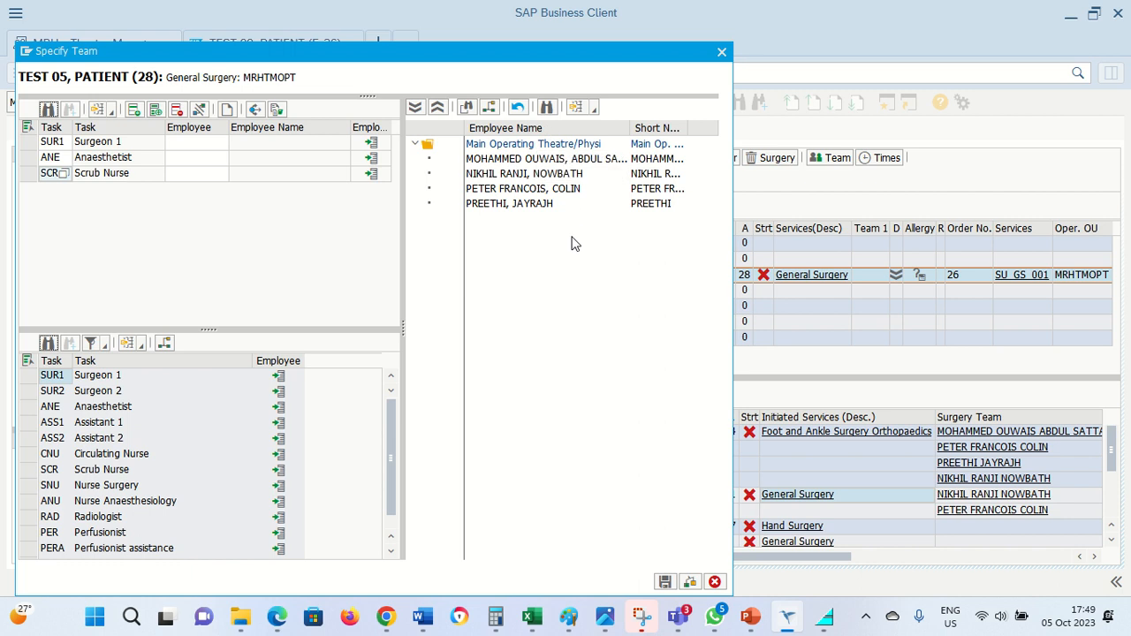
Assign the first listed theatre employee as Surgeon 1, the second as Anaesthetist and the fourth as Scrub Nurse, and save the team.
drag(578, 166, 209, 140)
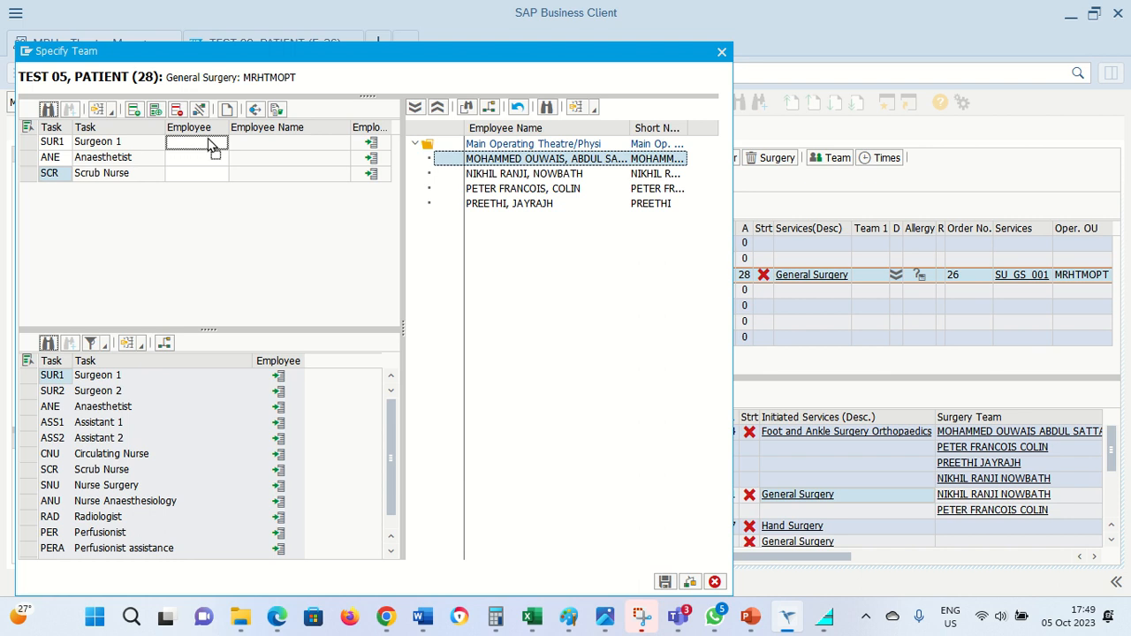
drag(212, 146, 298, 171)
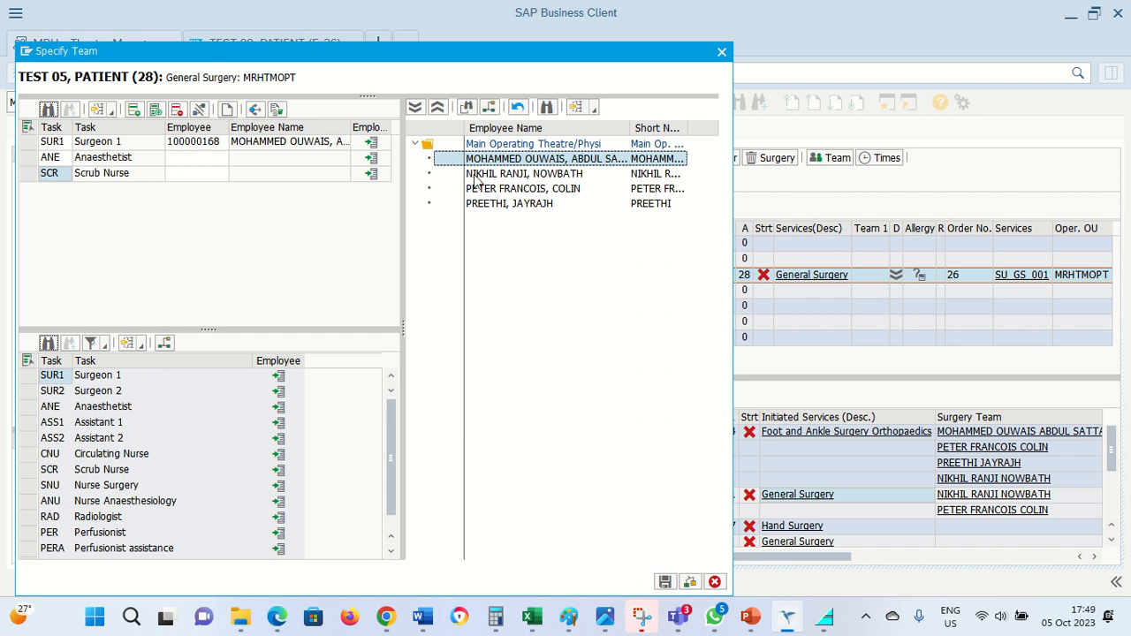
drag(509, 177, 214, 156)
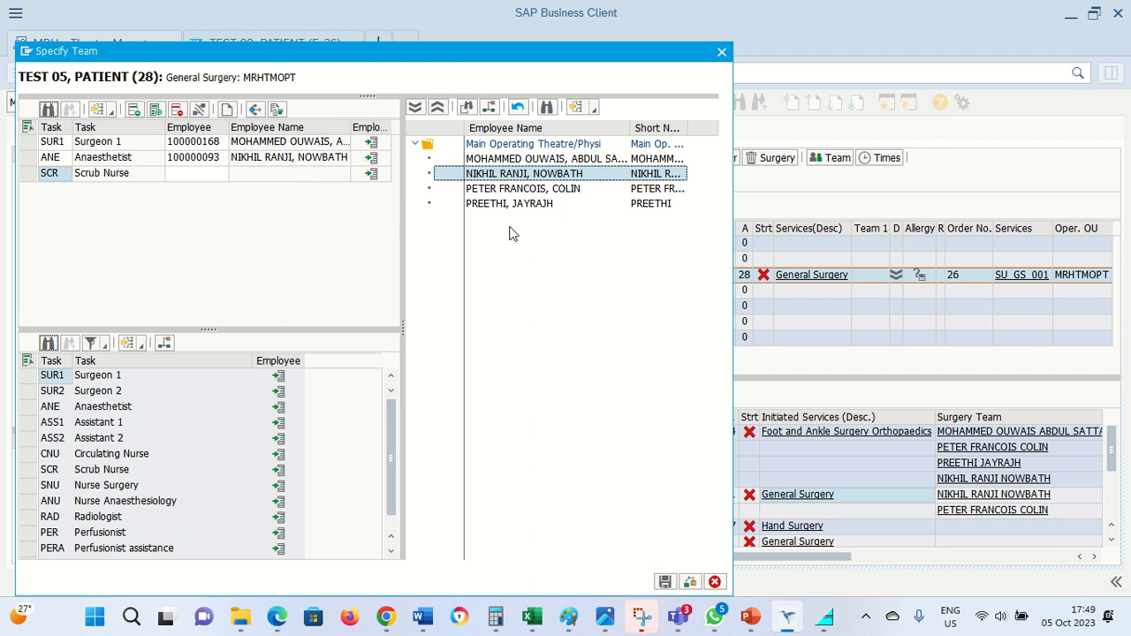
drag(545, 209, 208, 182)
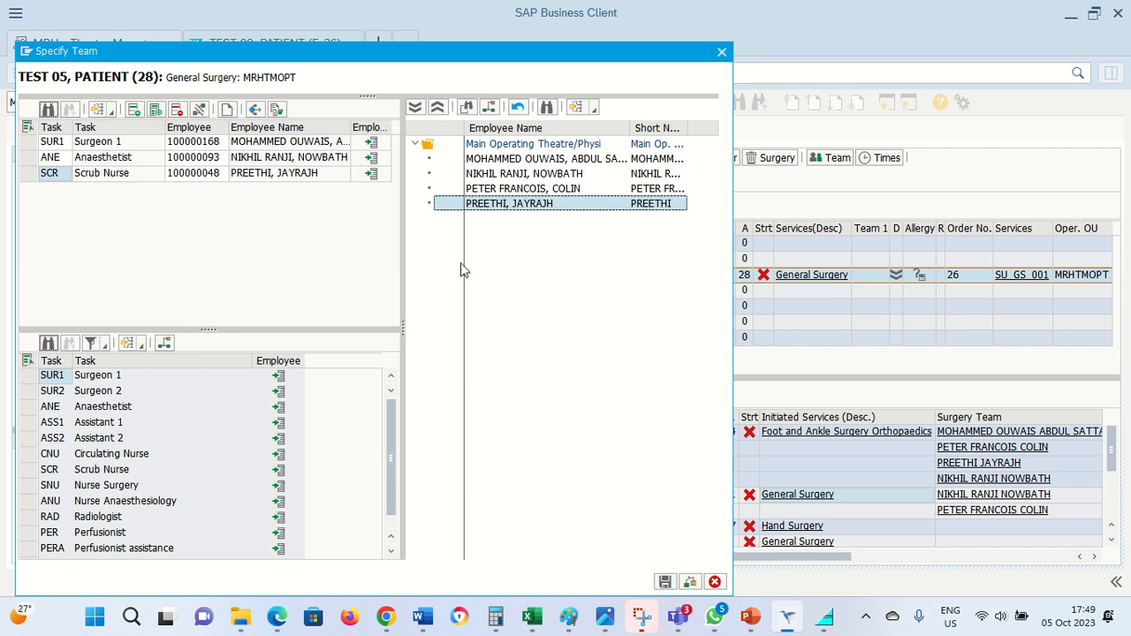
click(664, 583)
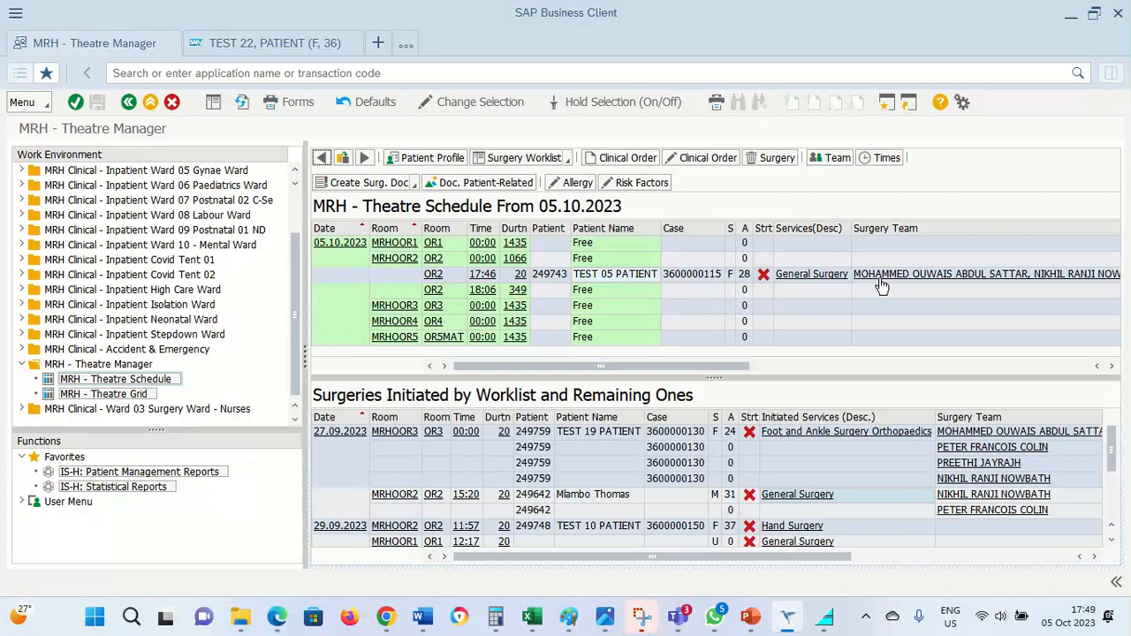
Check the complete surgery team shown for the General Surgery in the theatre schedule.
drag(711, 366, 771, 378)
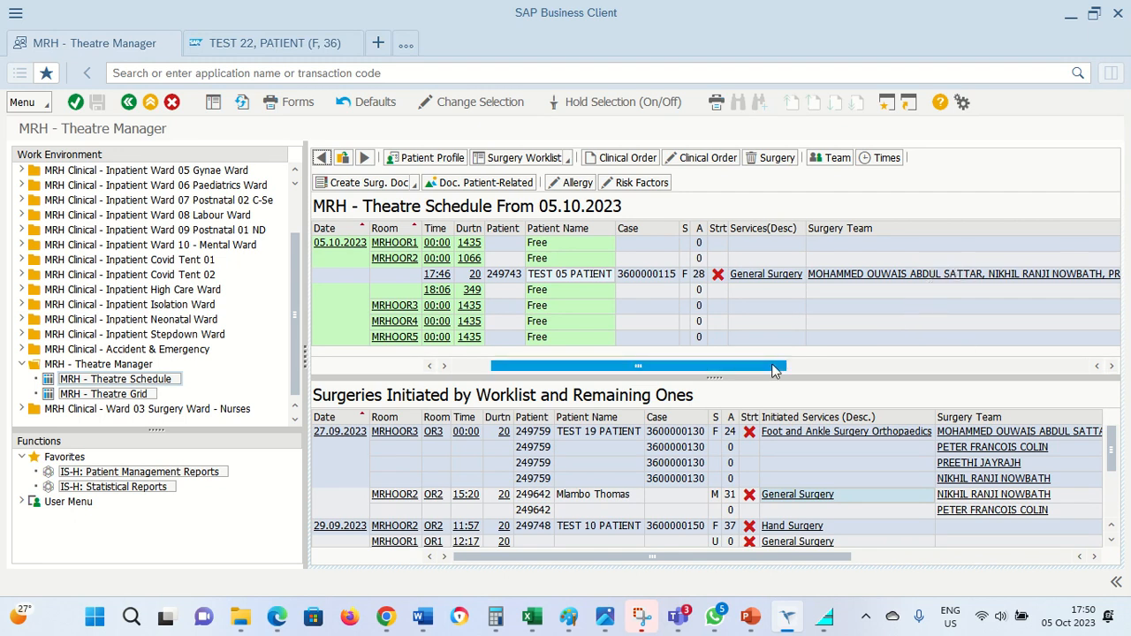
drag(774, 370, 924, 370)
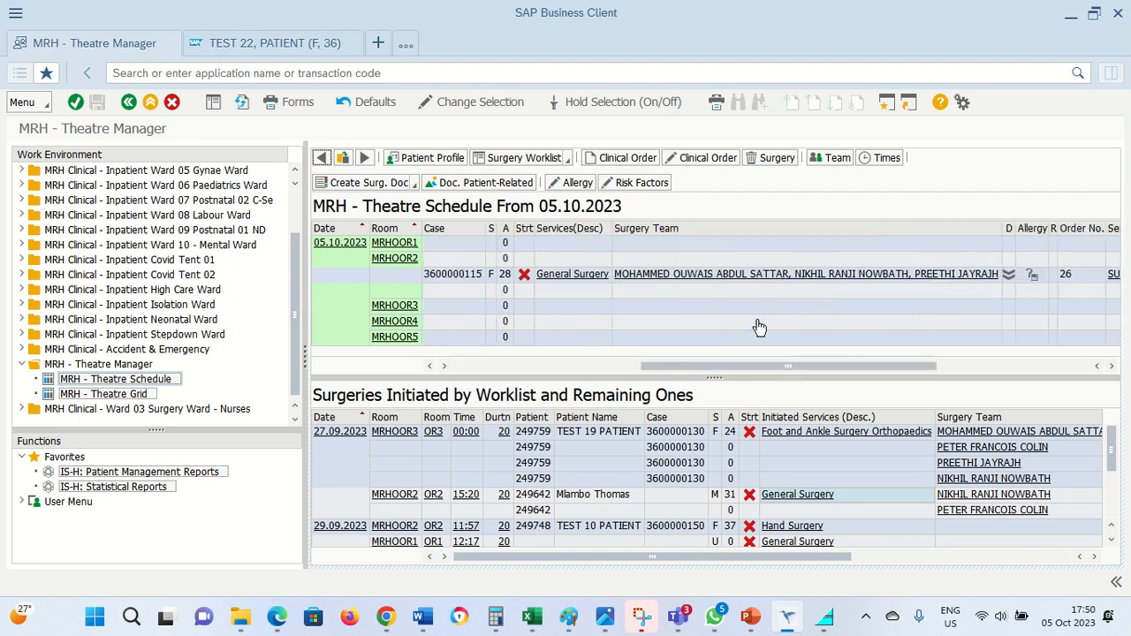
mouse_move(451, 31)
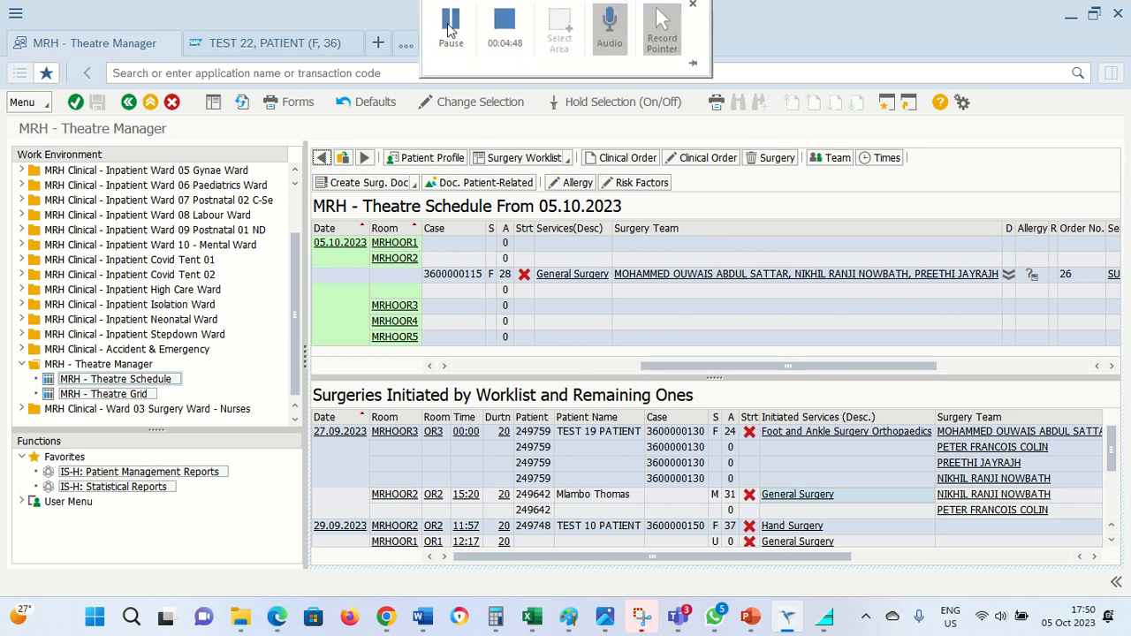